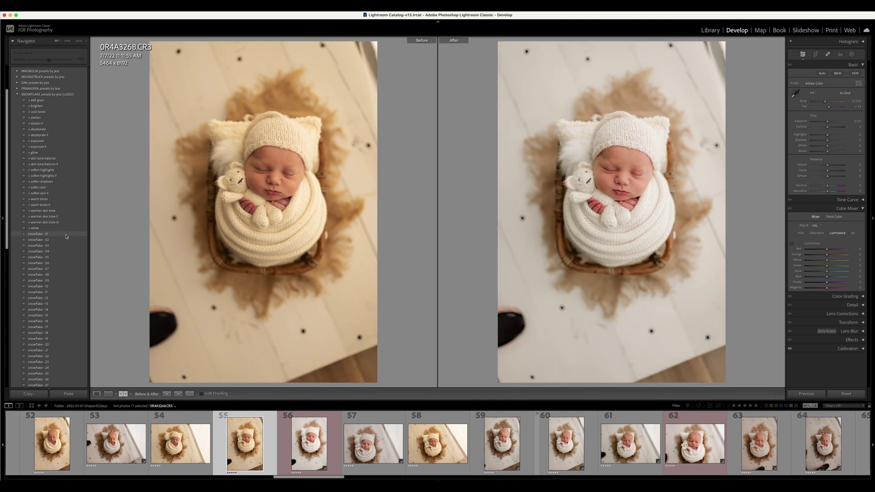
Clear the newborn photo's snowflake - 01 edit with Reset so it matches the original
{"action": "left_click", "coordinate": [53, 234]}
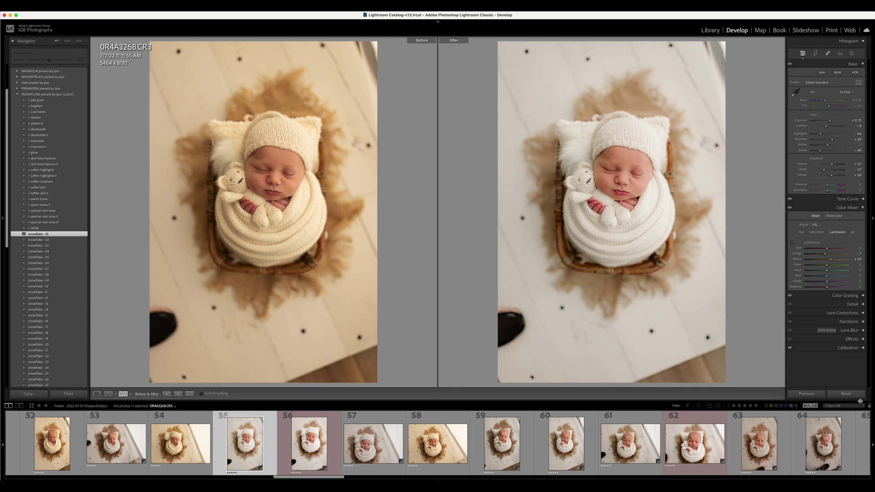
{"action": "left_click", "coordinate": [857, 396]}
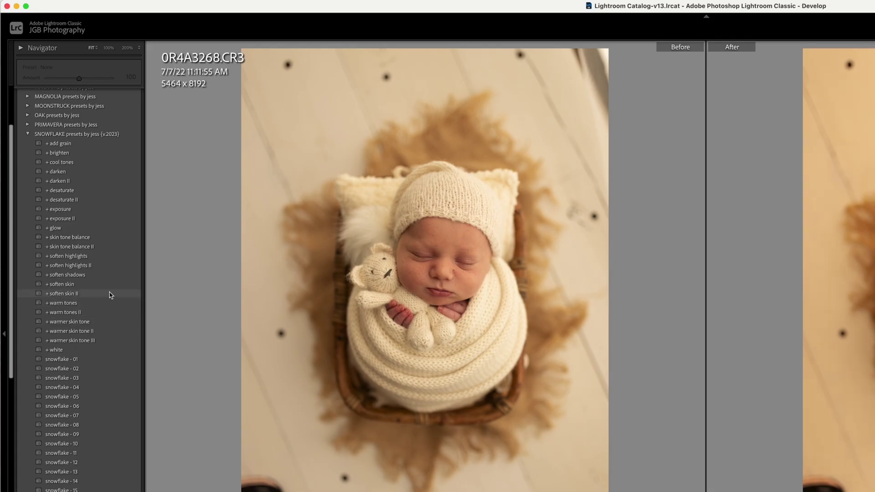
Reapply the snowflake - 01 preset at amount 100 for a bright, creamy look
{"action": "left_click", "coordinate": [74, 360]}
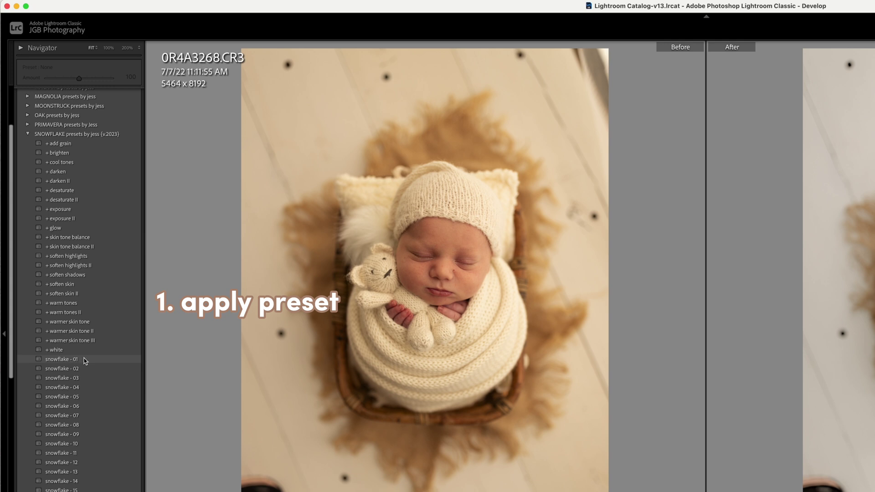
{"action": "left_click", "coordinate": [74, 359]}
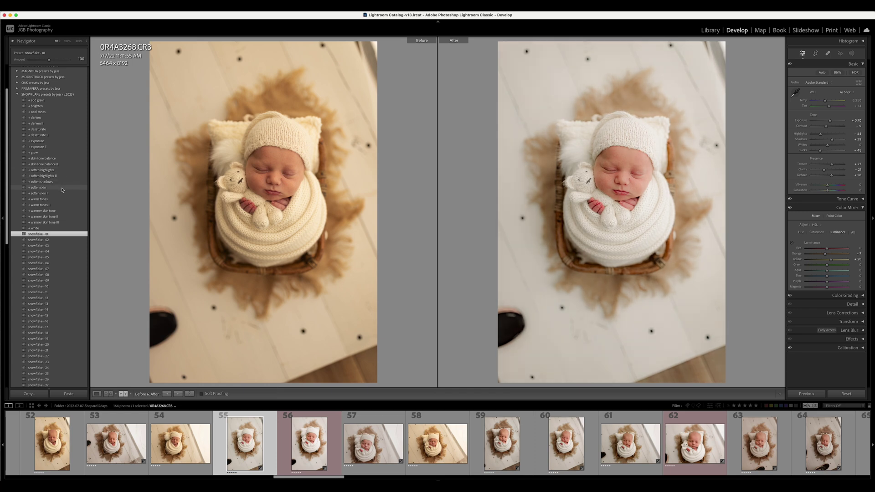
Add the + soften skin II preset, check the skin close up, and lower Shadows to +1
{"action": "left_click", "coordinate": [265, 175]}
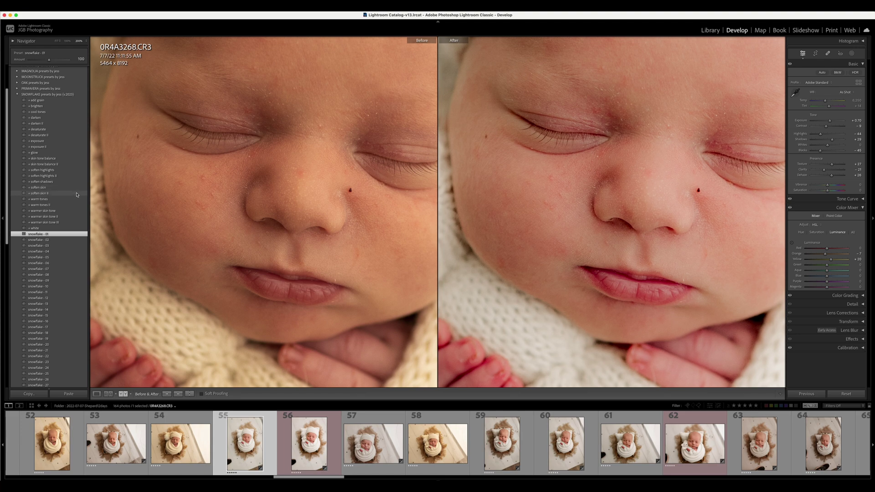
{"action": "left_click", "coordinate": [76, 193]}
{"action": "left_click", "coordinate": [331, 201]}
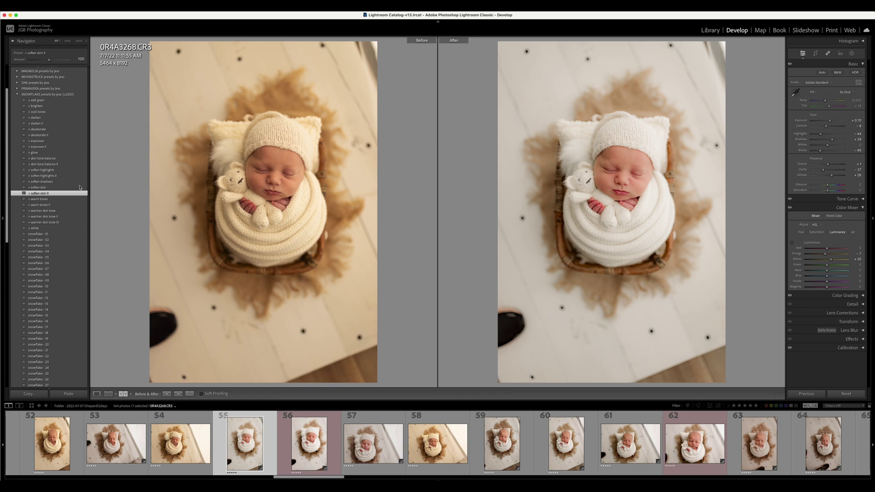
{"action": "left_click", "coordinate": [621, 177]}
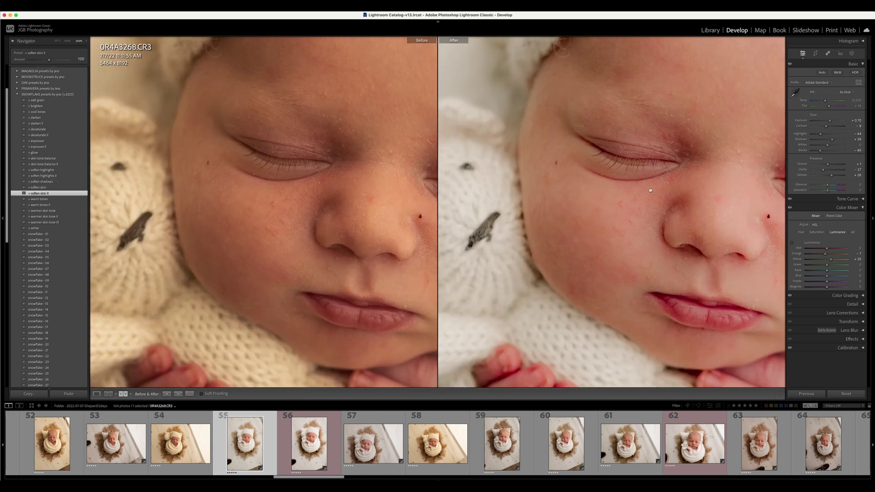
{"action": "left_click", "coordinate": [628, 174]}
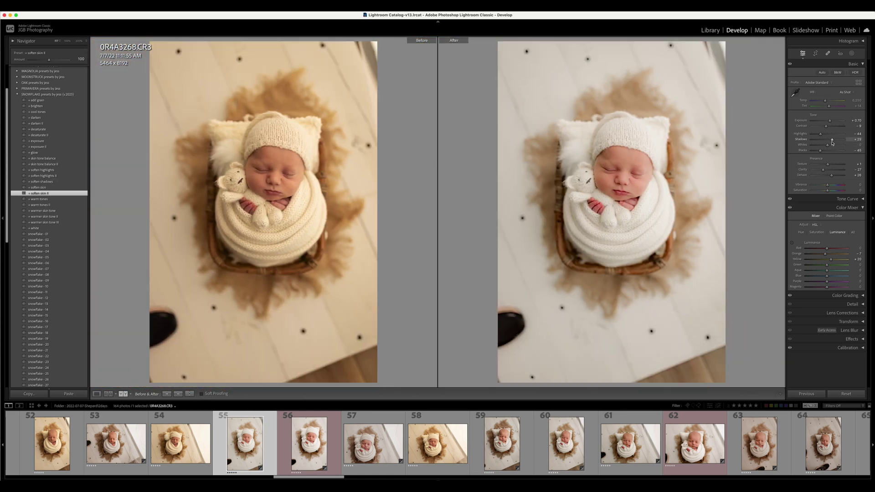
{"action": "left_click_drag", "start_coordinate": [832, 141], "coordinate": [828, 142]}
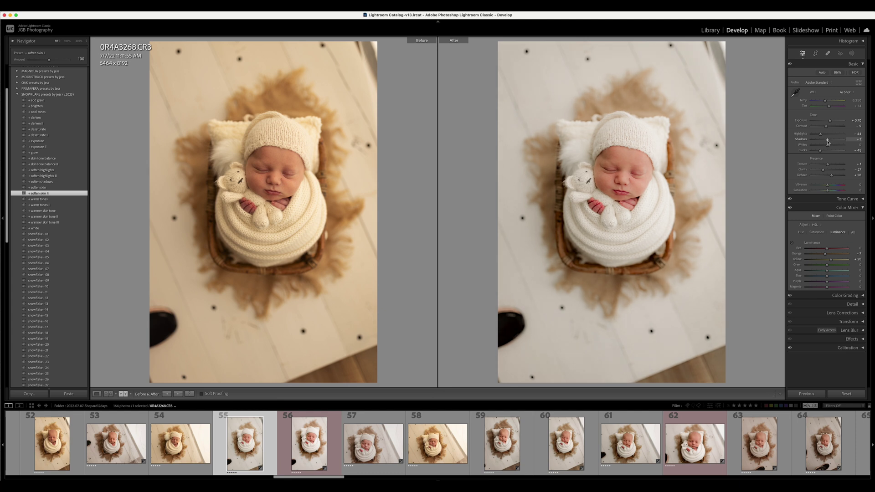
{"action": "left_click", "coordinate": [853, 120]}
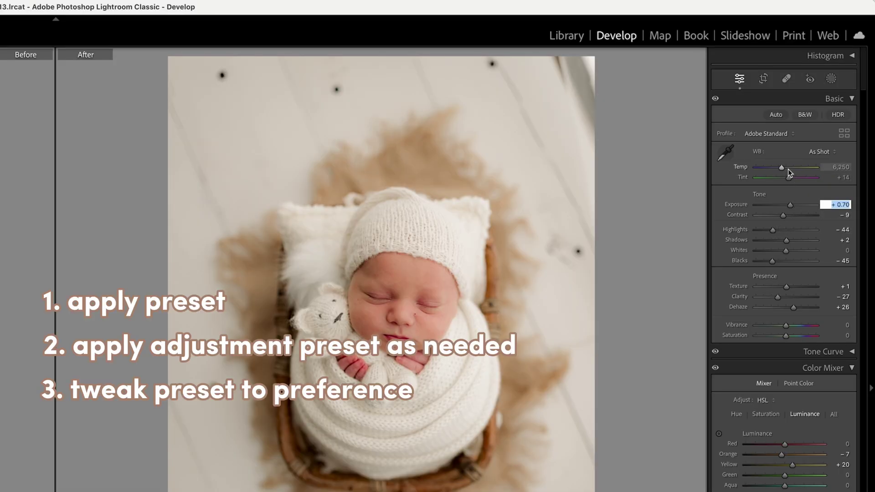
{"action": "left_click", "coordinate": [783, 168]}
{"action": "left_click_drag", "start_coordinate": [782, 169], "coordinate": [787, 167]}
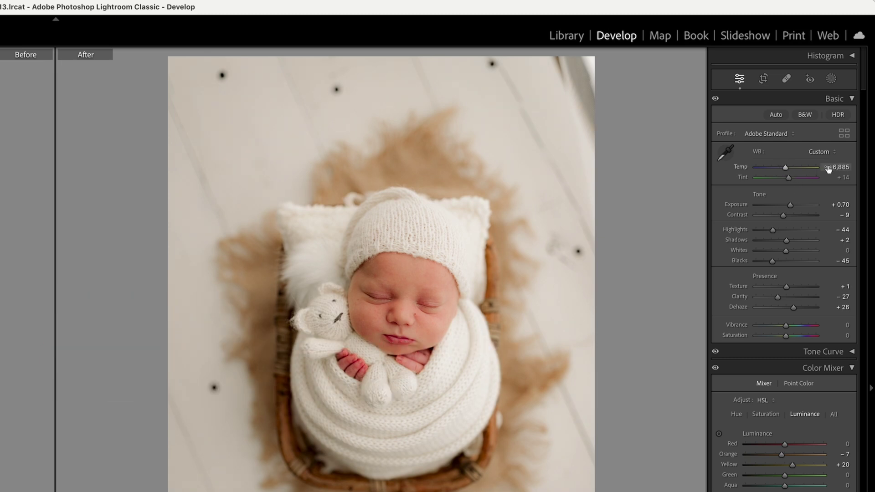
{"action": "double_click", "coordinate": [742, 167]}
{"action": "left_click", "coordinate": [429, 300]}
{"action": "left_click", "coordinate": [329, 277]}
{"action": "left_click_drag", "start_coordinate": [789, 178], "coordinate": [783, 178]}
{"action": "key", "text": "ctrl+z"}
{"action": "left_click_drag", "start_coordinate": [789, 179], "coordinate": [788, 179]}
{"action": "key", "text": "ctrl+z"}
Set the Red hue to 0 in the Color Mixer, checking the skin tones up close
{"action": "left_click", "coordinate": [737, 415]}
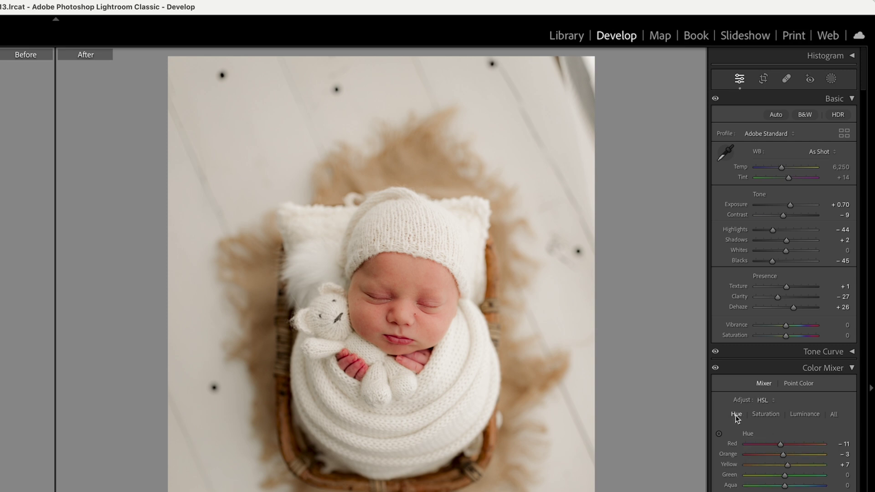
{"action": "left_click_drag", "start_coordinate": [364, 318], "coordinate": [281, 278]}
{"action": "scroll", "coordinate": [402, 328], "scroll_direction": "right", "scroll_amount": 5}
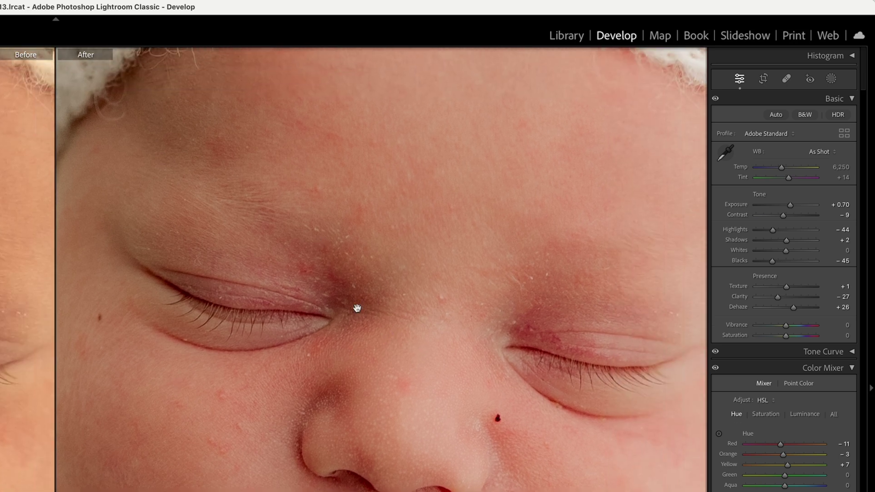
{"action": "left_click", "coordinate": [839, 443]}
{"action": "type", "text": "0"}
{"action": "key", "text": "Return"}
{"action": "left_click", "coordinate": [479, 317]}
{"action": "left_click", "coordinate": [411, 294]}
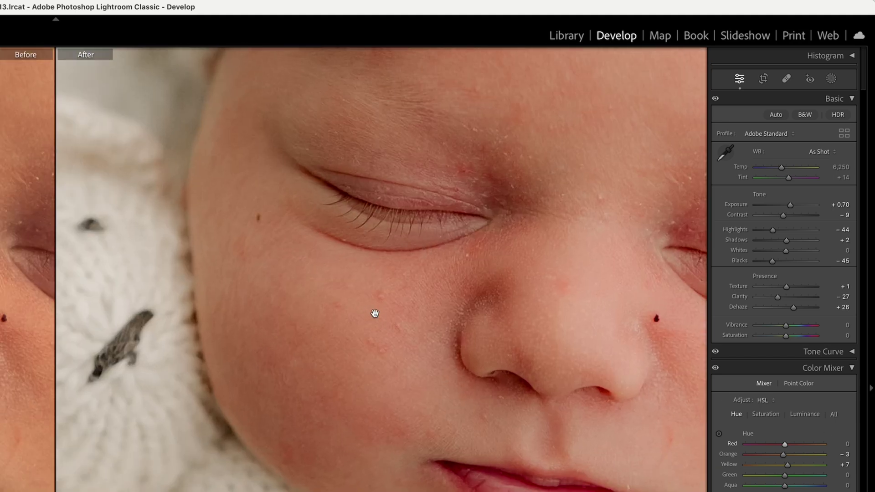
{"action": "scroll", "coordinate": [375, 312], "scroll_direction": "up", "scroll_amount": 4}
{"action": "left_click", "coordinate": [526, 382]}
{"action": "left_click", "coordinate": [527, 383]}
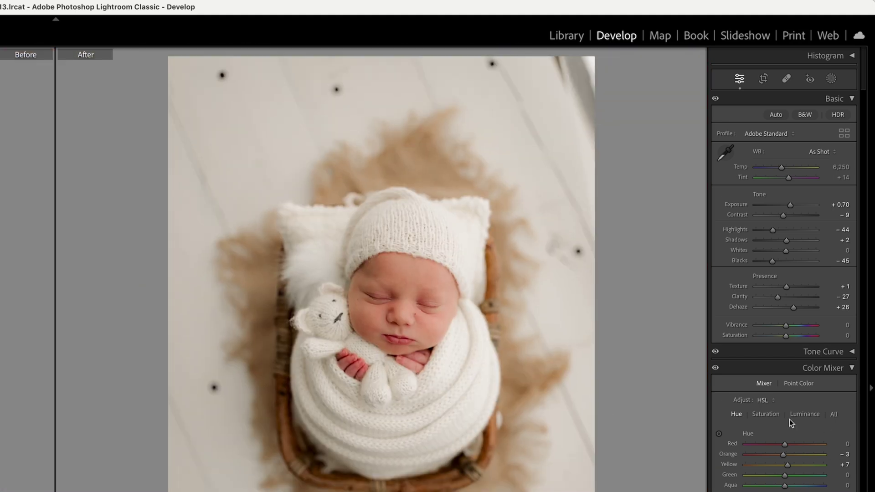
Reset Red saturation to 0 and ease Yellow saturation to −83
{"action": "left_click", "coordinate": [766, 414]}
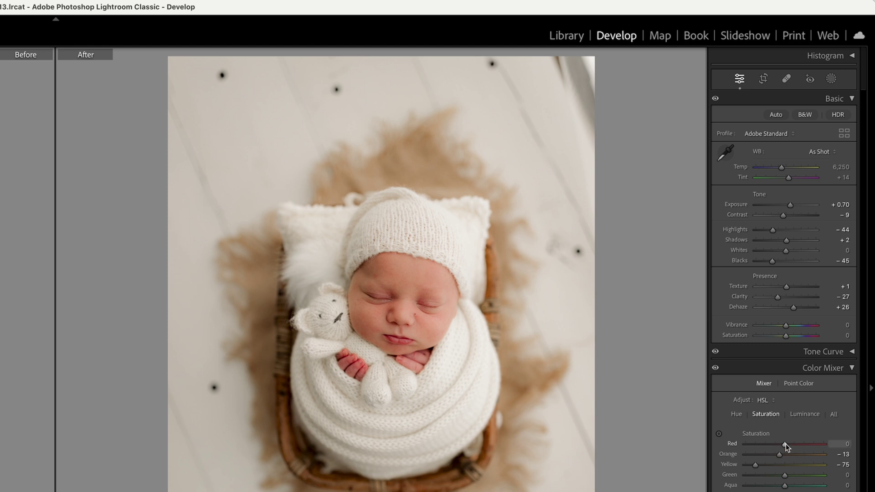
{"action": "left_click_drag", "start_coordinate": [783, 445], "coordinate": [779, 455]}
{"action": "double_click", "coordinate": [789, 443]}
{"action": "left_click_drag", "start_coordinate": [753, 466], "coordinate": [754, 467]}
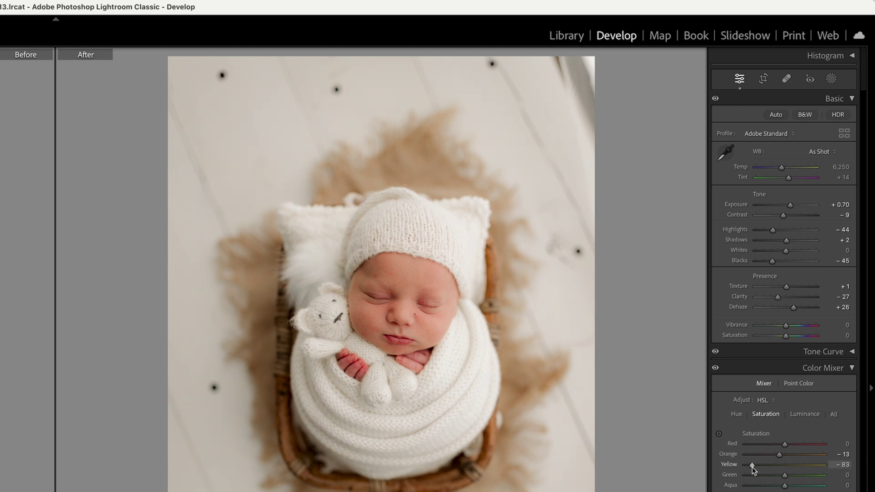
{"action": "left_click", "coordinate": [390, 283]}
{"action": "left_click", "coordinate": [390, 283]}
{"action": "left_click", "coordinate": [806, 414]}
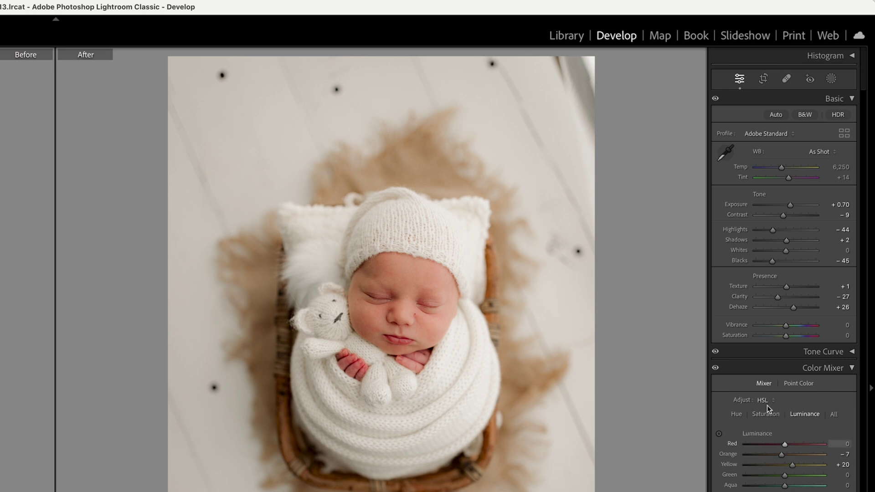
{"action": "left_click", "coordinate": [433, 307]}
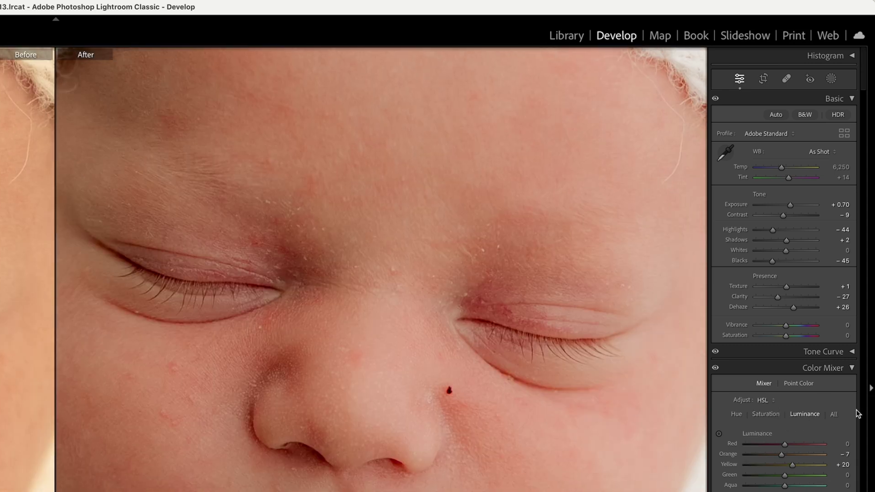
Brighten the reds, nudge Shadows to +2, and settle Highlights at -44 with Whites at +64
{"action": "left_click_drag", "start_coordinate": [785, 446], "coordinate": [782, 457]}
{"action": "left_click", "coordinate": [541, 449]}
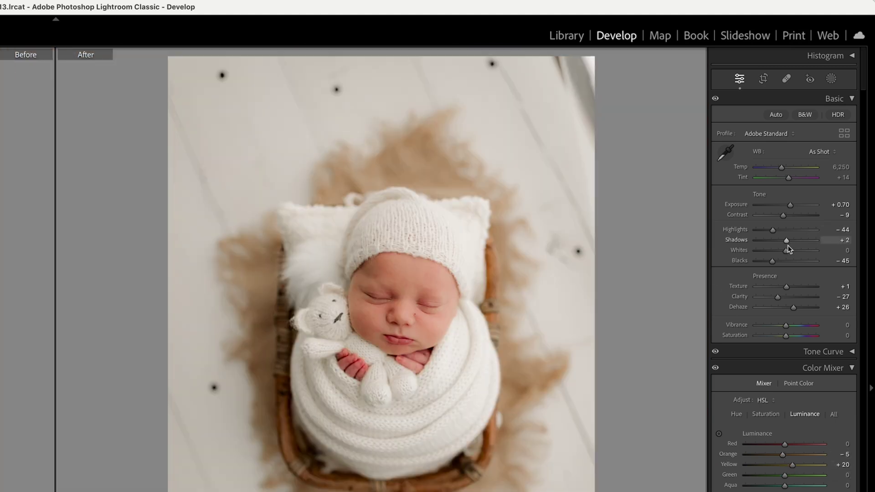
{"action": "key", "text": "Up"}
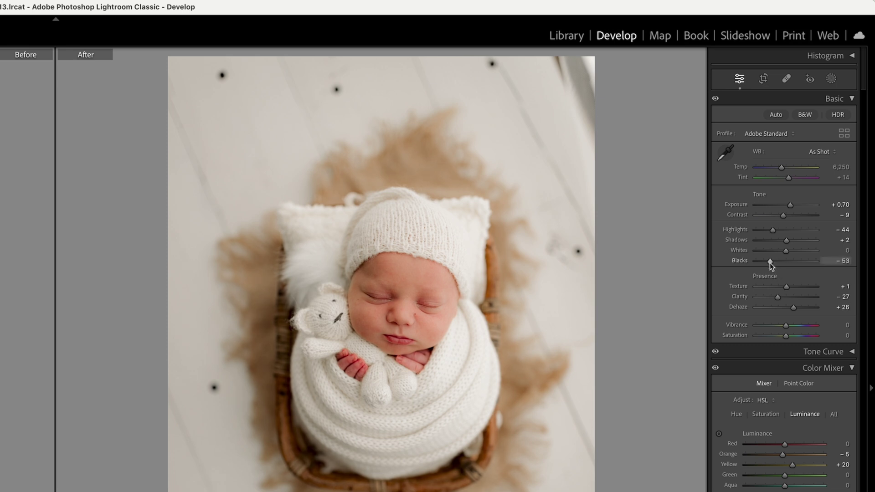
{"action": "left_click", "coordinate": [428, 288]}
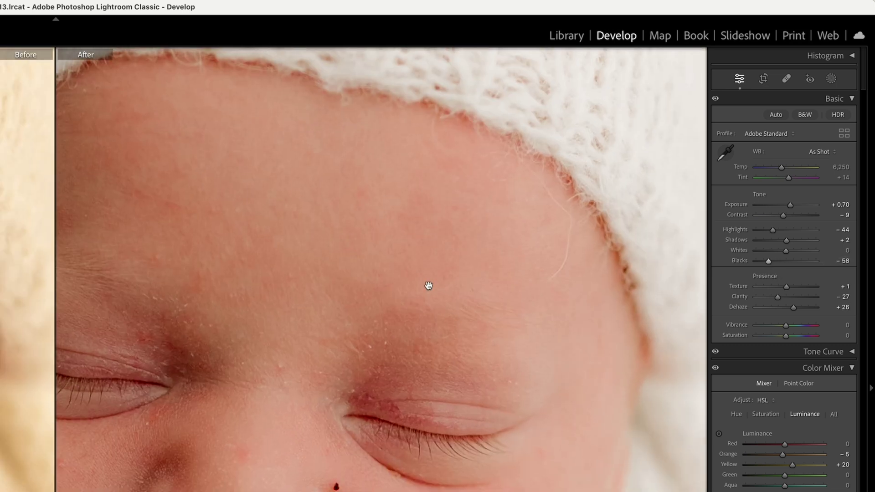
{"action": "left_click", "coordinate": [512, 490]}
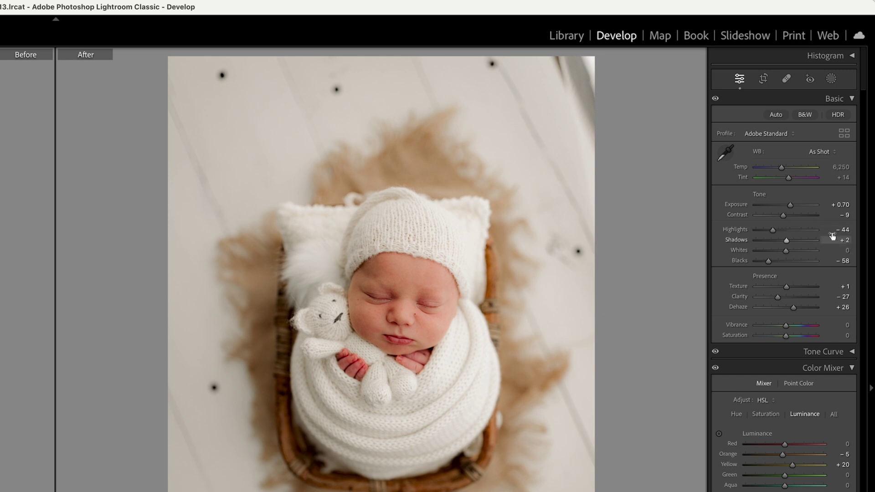
{"action": "left_click_drag", "start_coordinate": [773, 231], "coordinate": [803, 249]}
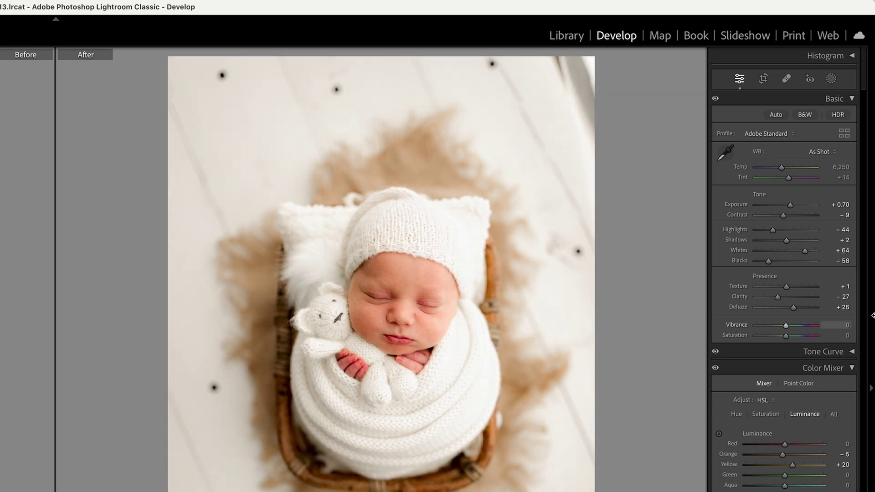
Set Whites to +24, Highlights to -56 and Blacks to -53, checking the baby's face at 1:1
{"action": "double_click", "coordinate": [798, 256]}
{"action": "left_click_drag", "start_coordinate": [789, 252], "coordinate": [769, 230]}
{"action": "left_click_drag", "start_coordinate": [437, 327], "coordinate": [351, 297]}
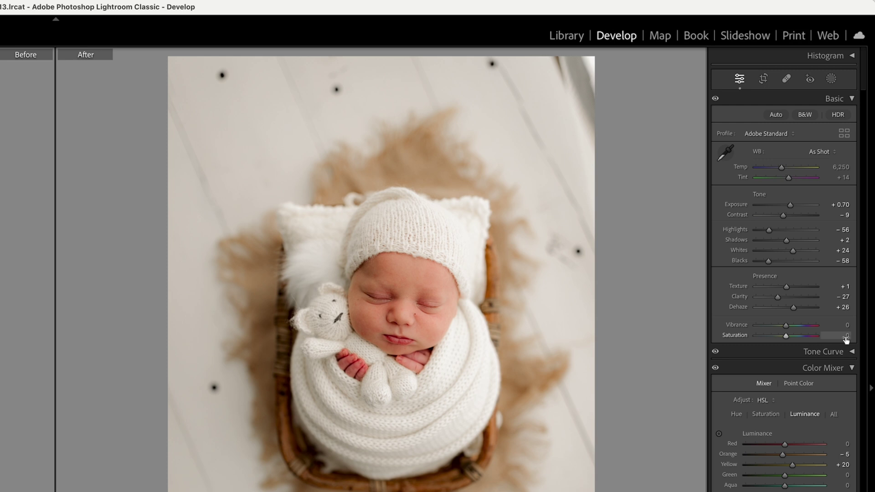
{"action": "left_click_drag", "start_coordinate": [772, 262], "coordinate": [769, 262]}
{"action": "left_click", "coordinate": [358, 295]}
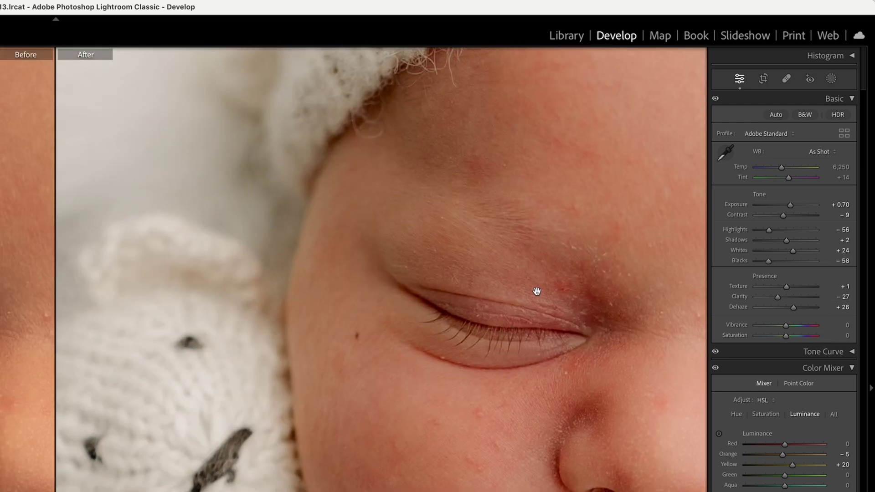
{"action": "left_click", "coordinate": [518, 300]}
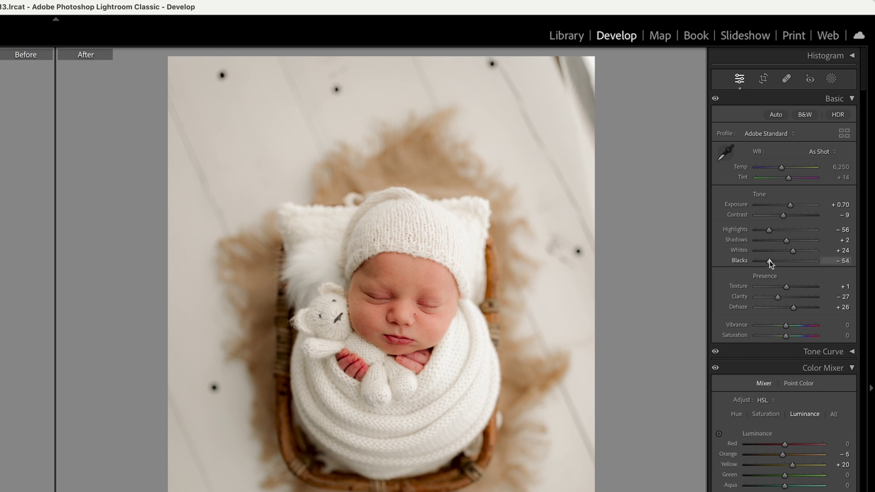
{"action": "left_click_drag", "start_coordinate": [770, 261], "coordinate": [771, 261]}
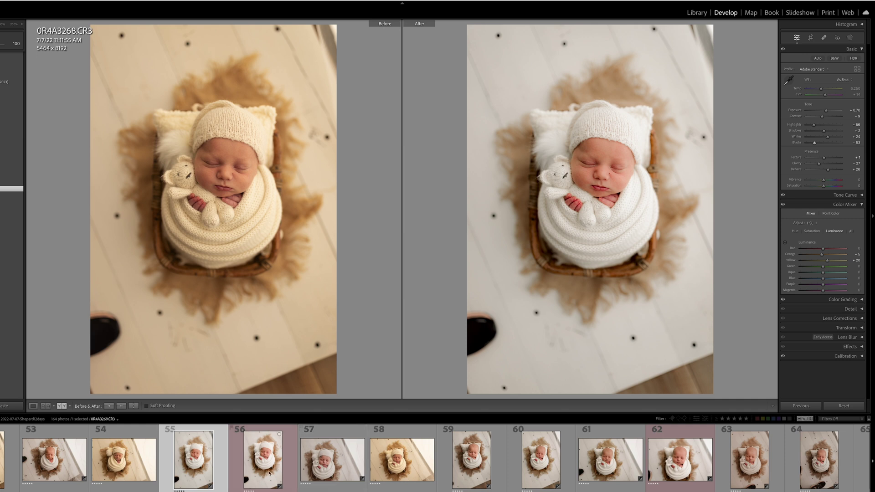
Sync 0R4A3268's edits to neighbouring shots 56 and 57, then view 0R4A3269
{"action": "left_click", "coordinate": [293, 459], "text": "ctrl"}
{"action": "left_click", "coordinate": [342, 460], "text": "ctrl"}
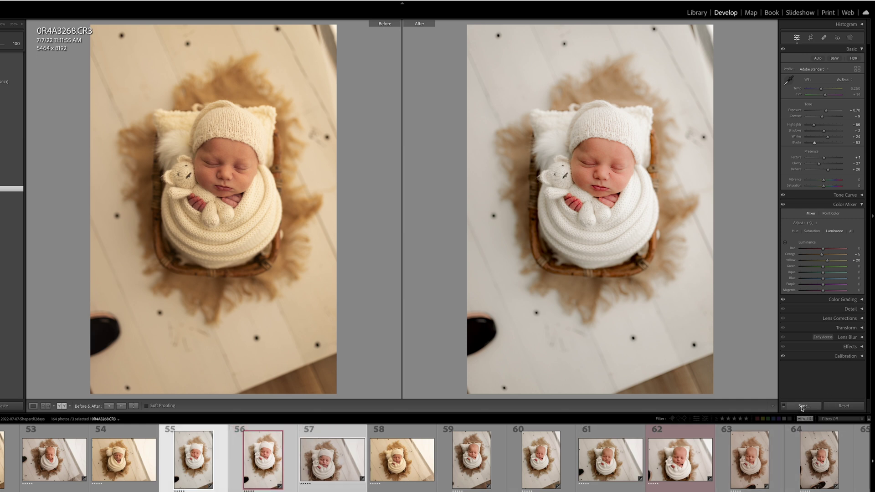
{"action": "left_click", "coordinate": [802, 407]}
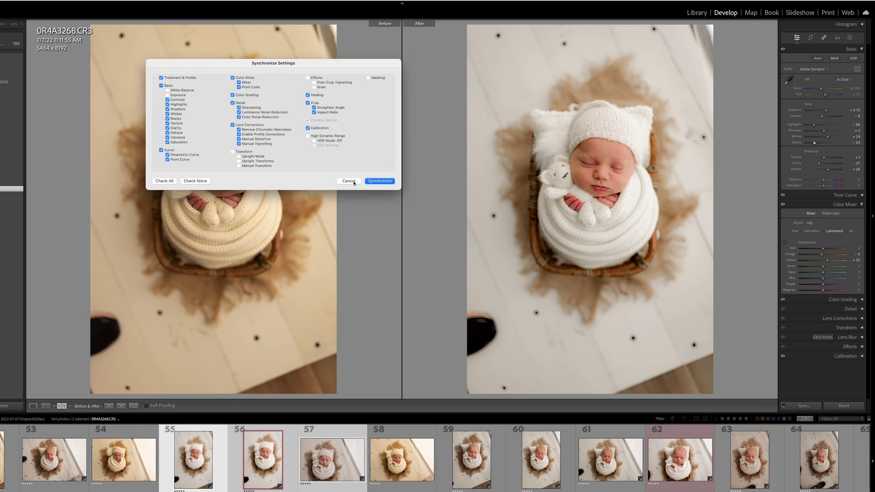
{"action": "left_click", "coordinate": [381, 182]}
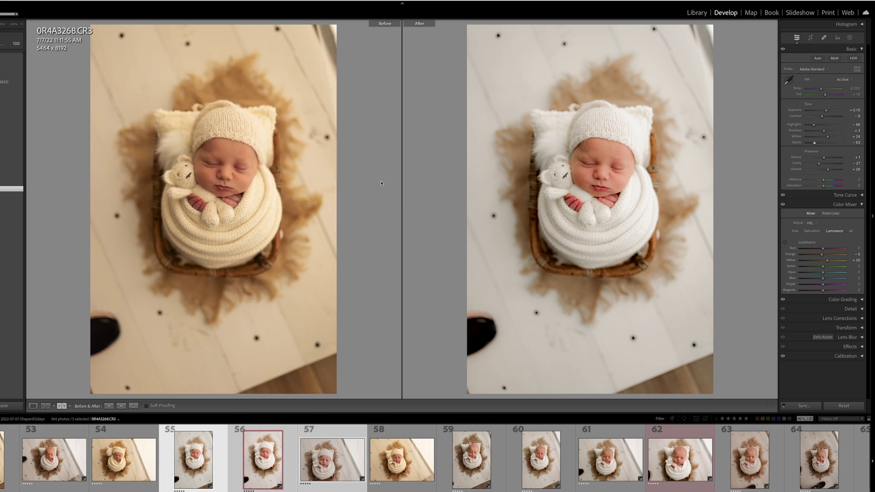
{"action": "left_click", "coordinate": [418, 435]}
{"action": "left_click", "coordinate": [282, 433]}
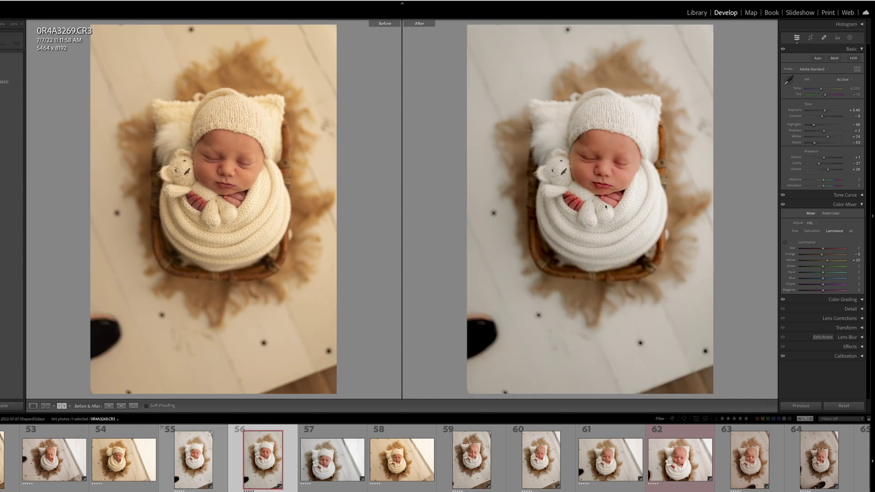
Compare 0R4A3269 with the original and reset its develop settings
{"action": "key", "text": "Left"}
{"action": "key", "text": "Right"}
{"action": "left_click", "coordinate": [844, 406]}
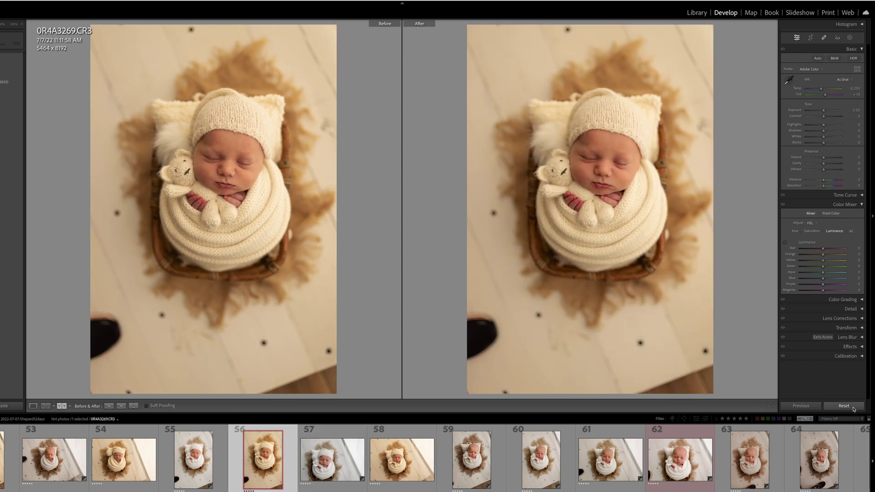
{"action": "key", "text": "Right"}
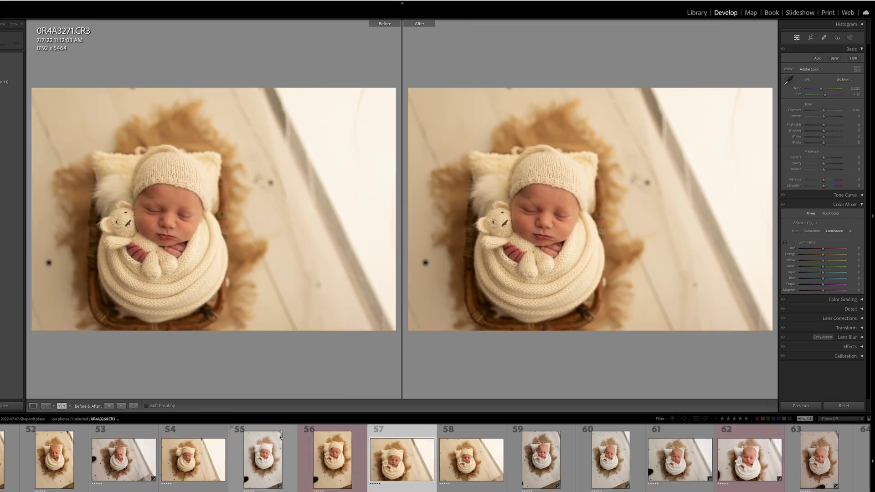
Sync all of 0R4A3268's settings to photos 55–57 and compare 0R4A3269 with it
{"action": "left_click", "coordinate": [280, 437], "text": "shift"}
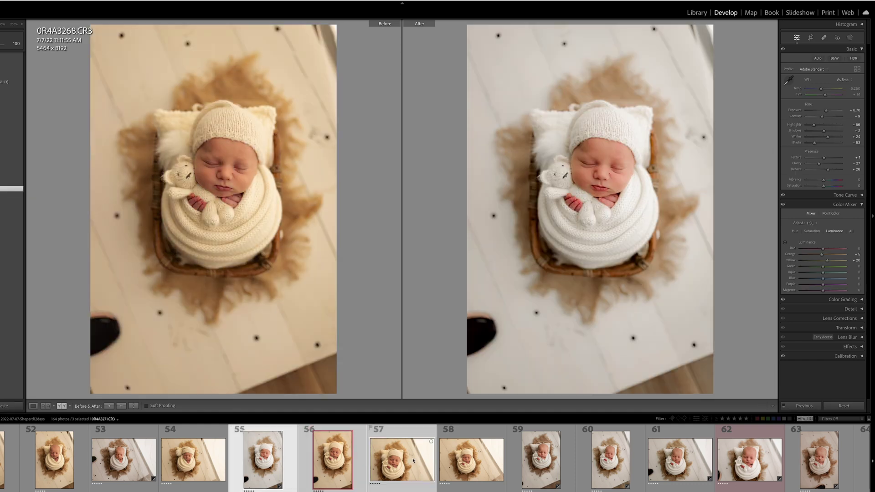
{"action": "left_click", "coordinate": [805, 406]}
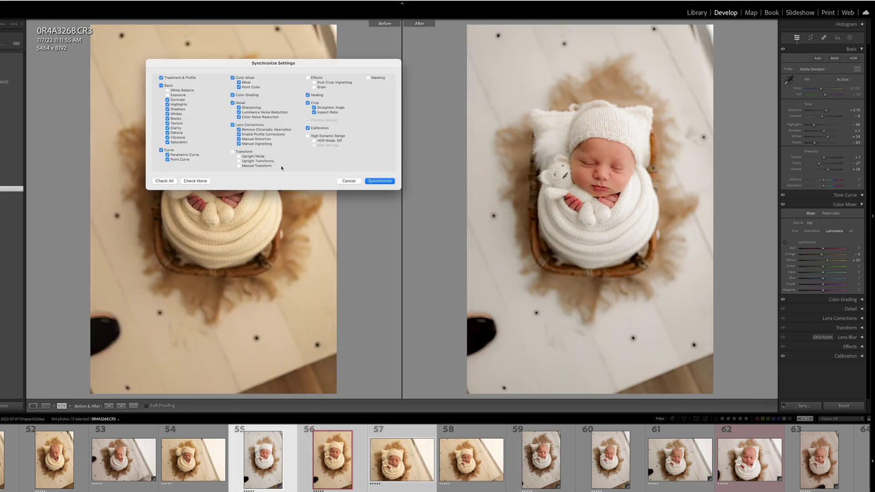
{"action": "left_click", "coordinate": [164, 181]}
{"action": "left_click", "coordinate": [380, 181]}
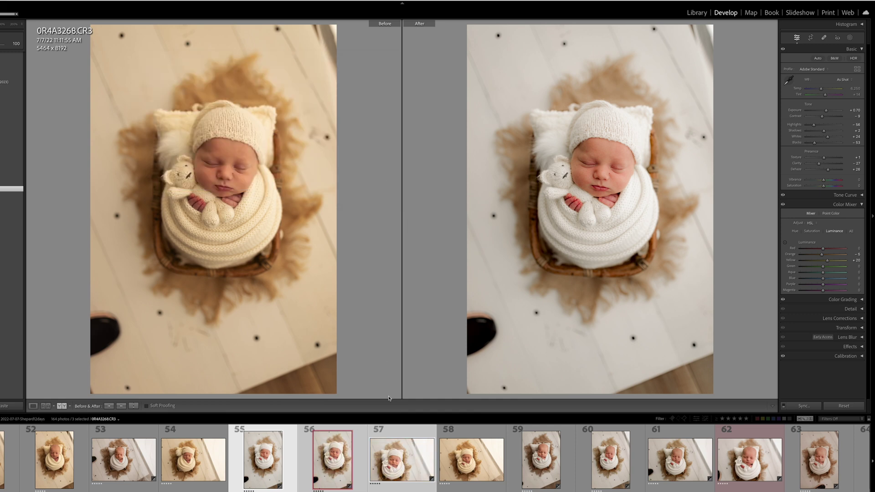
{"action": "left_click", "coordinate": [473, 433]}
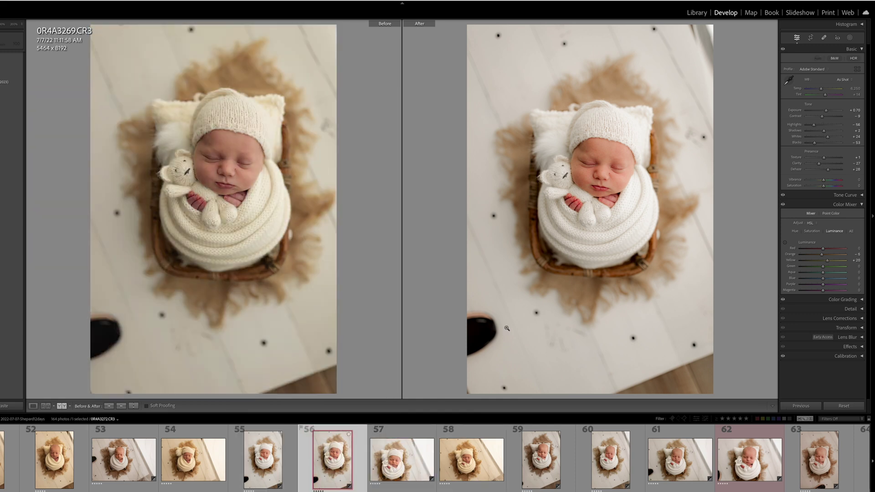
{"action": "key", "text": "Left"}
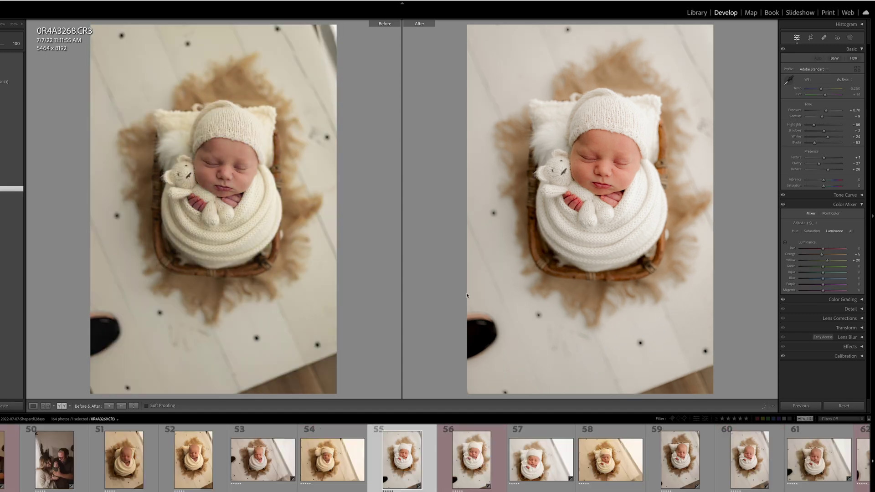
{"action": "key", "text": "Right"}
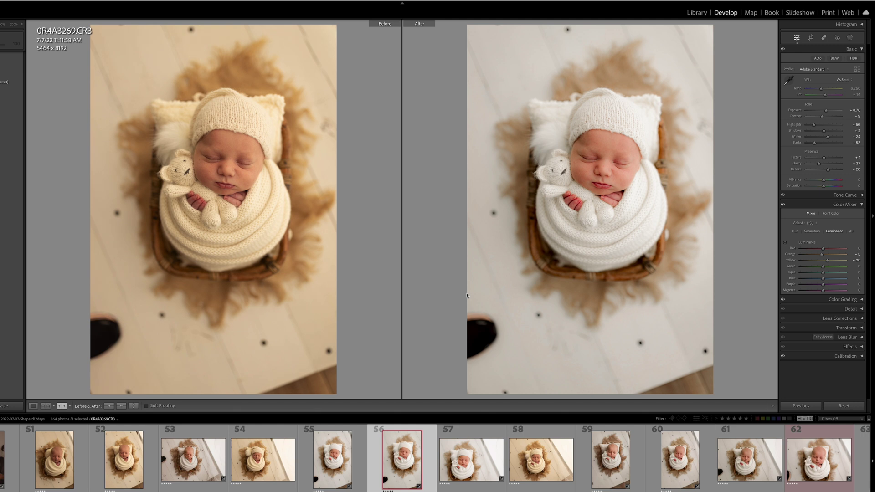